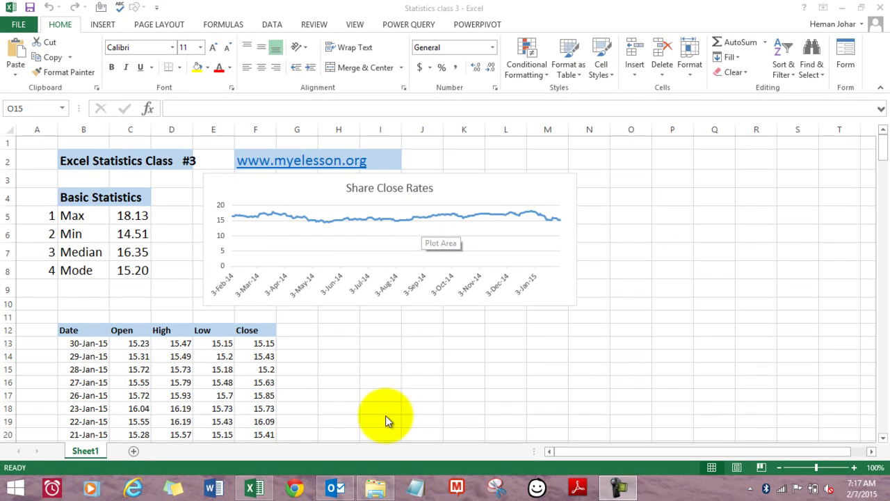
Look through the daily share price rows in the Date, Open, High, Low and Close table below the chart.
{"action": "key", "text": "Left"}
{"action": "key", "text": "Left"}
{"action": "key", "text": "Left"}
{"action": "key", "text": "Left"}
{"action": "key", "text": "Left"}
{"action": "key", "text": "Left"}
{"action": "key", "text": "Left"}
{"action": "key", "text": "Left"}
{"action": "key", "text": "Left"}
{"action": "key", "text": "Left"}
{"action": "key", "text": "Left"}
{"action": "key", "text": "Left"}
{"action": "key", "text": "Down"}
{"action": "key", "text": "Down"}
{"action": "key", "text": "Down"}
{"action": "key", "text": "Down"}
{"action": "key", "text": "Down"}
{"action": "key", "text": "Down"}
{"action": "key", "text": "Down"}
{"action": "key", "text": "Down"}
{"action": "key", "text": "Down"}
{"action": "key", "text": "Down"}
{"action": "key", "text": "Down"}
{"action": "key", "text": "Down"}
{"action": "key", "text": "Down"}
{"action": "key", "text": "Down"}
{"action": "key", "text": "Down"}
{"action": "key", "text": "Down"}
{"action": "key", "text": "Down"}
{"action": "key", "text": "Down"}
{"action": "key", "text": "Down"}
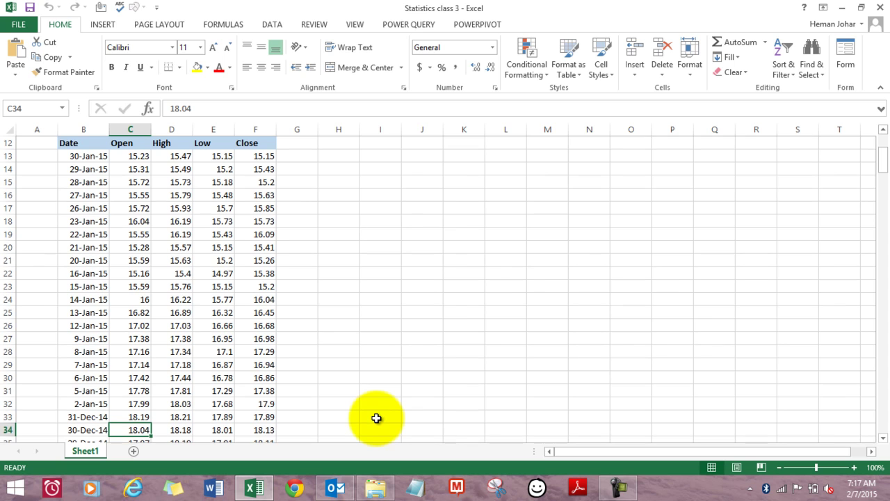
{"action": "key", "text": "Down"}
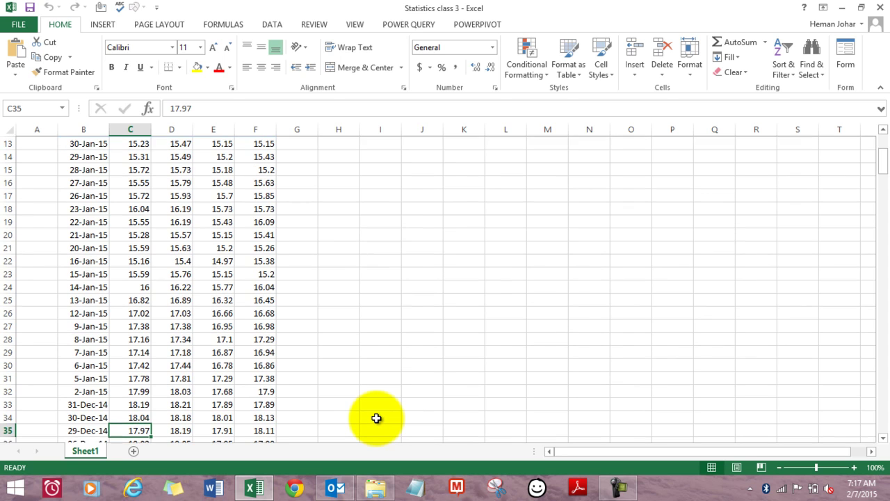
Examine the start of the share price table, focusing on the first values of the Close column.
{"action": "key", "text": "Up"}
{"action": "key", "text": "Up"}
{"action": "key", "text": "Up"}
{"action": "key", "text": "Up"}
{"action": "key", "text": "Up"}
{"action": "key", "text": "Up"}
{"action": "key", "text": "Up"}
{"action": "key", "text": "Up"}
{"action": "key", "text": "Up"}
{"action": "key", "text": "Up"}
{"action": "key", "text": "Up"}
{"action": "key", "text": "Up"}
{"action": "key", "text": "Up"}
{"action": "key", "text": "Up"}
{"action": "key", "text": "Up"}
{"action": "key", "text": "Up"}
{"action": "key", "text": "Up"}
{"action": "key", "text": "Up"}
{"action": "key", "text": "Up"}
{"action": "key", "text": "Up"}
{"action": "key", "text": "Up"}
{"action": "key", "text": "Up"}
{"action": "key", "text": "Up"}
{"action": "key", "text": "Up"}
{"action": "key", "text": "Up"}
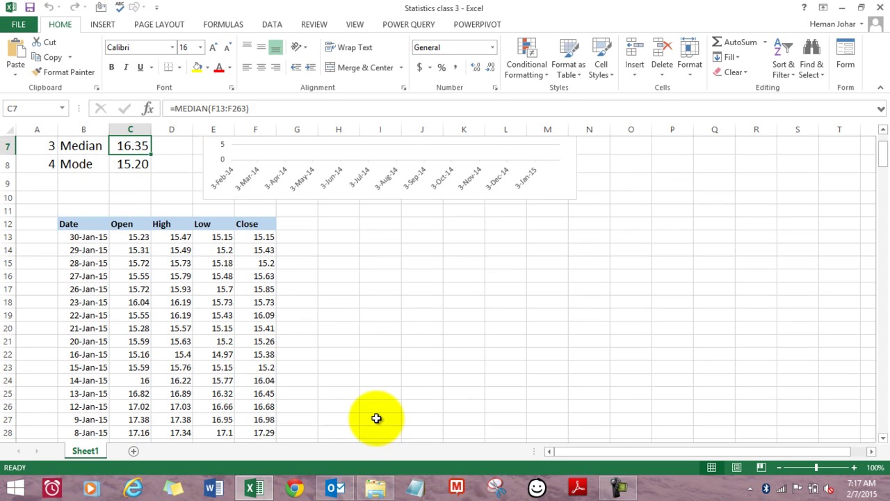
{"action": "key", "text": "Down"}
{"action": "key", "text": "Down"}
{"action": "key", "text": "Down"}
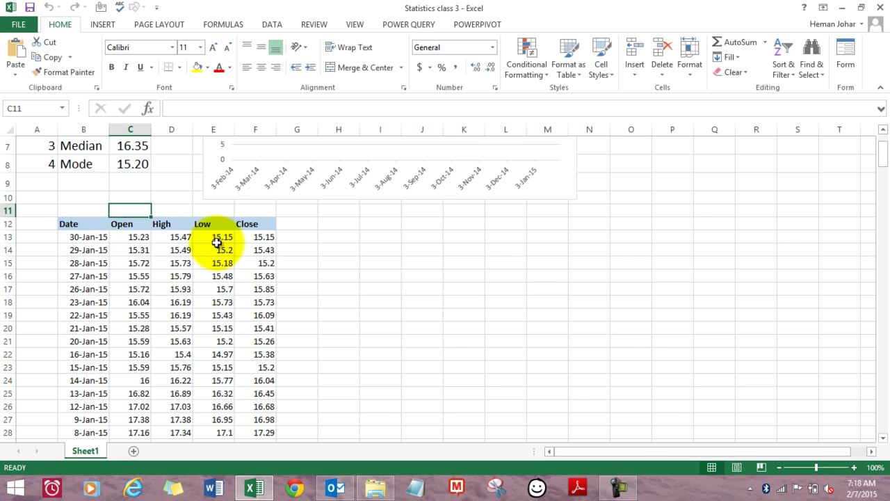
{"action": "left_click", "coordinate": [270, 249]}
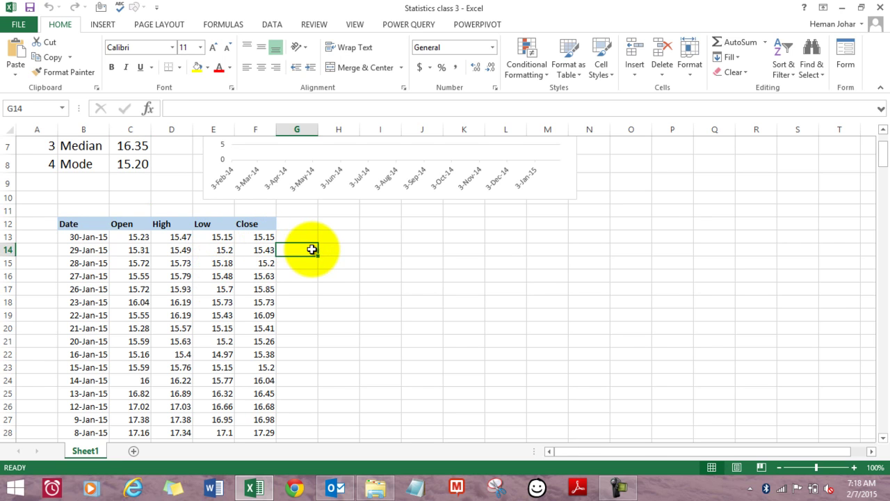
{"action": "key", "text": "Up"}
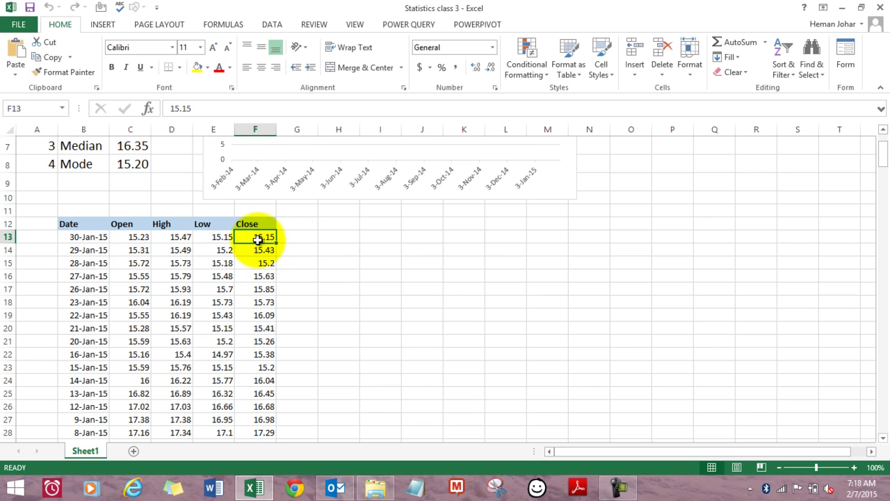
{"action": "key", "text": "Down"}
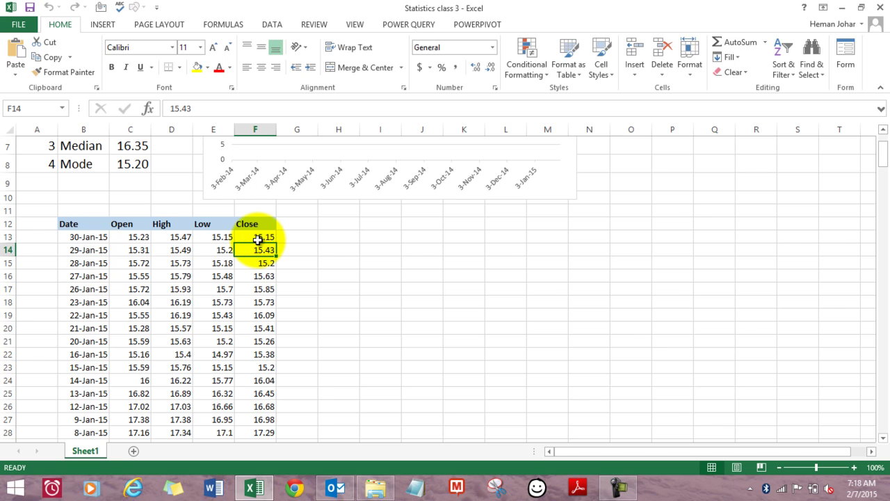
{"action": "key", "text": "Up"}
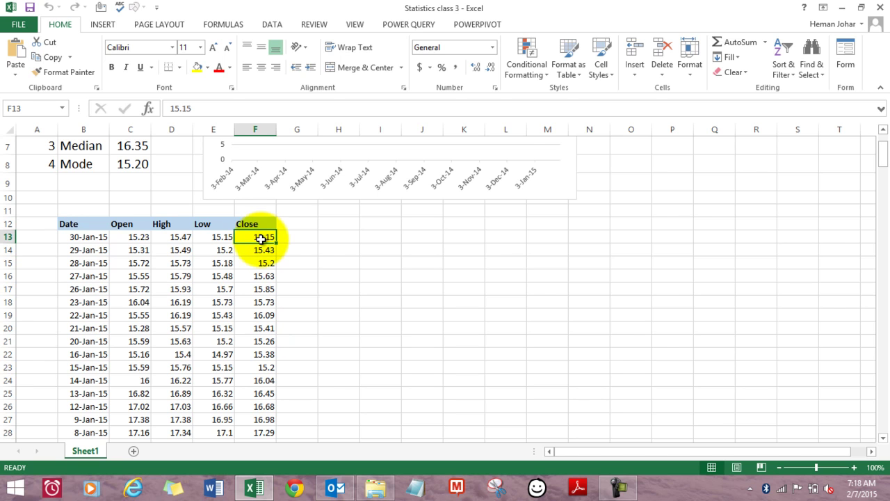
Clear the existing Max formula from cell C5 in the Basic Statistics table.
{"action": "key", "text": "Up"}
{"action": "key", "text": "Up"}
{"action": "key", "text": "Up"}
{"action": "key", "text": "Up"}
{"action": "key", "text": "Up"}
{"action": "key", "text": "Up"}
{"action": "key", "text": "Up"}
{"action": "key", "text": "Up"}
{"action": "key", "text": "Up"}
{"action": "key", "text": "Up"}
{"action": "key", "text": "Up"}
{"action": "key", "text": "Up"}
{"action": "key", "text": "Left"}
{"action": "key", "text": "Left"}
{"action": "key", "text": "Left"}
{"action": "key", "text": "Left"}
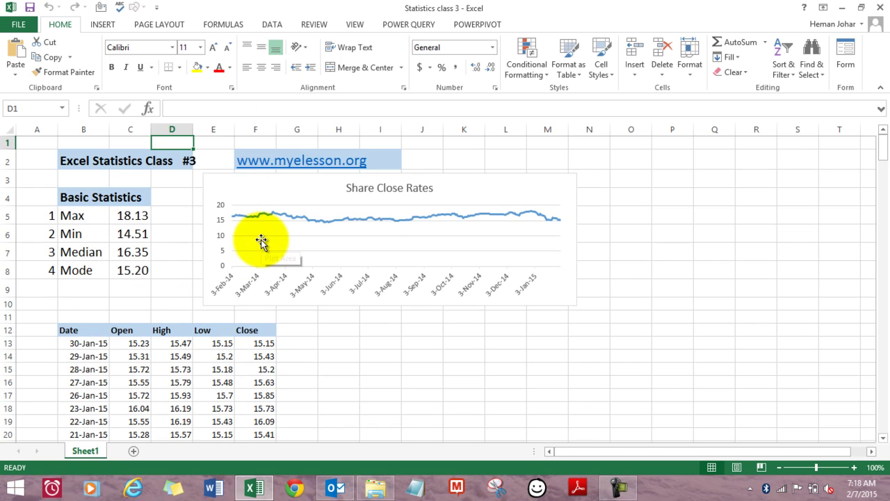
{"action": "key", "text": "Down"}
{"action": "key", "text": "Down"}
{"action": "key", "text": "Down"}
{"action": "key", "text": "Down"}
{"action": "key", "text": "Down"}
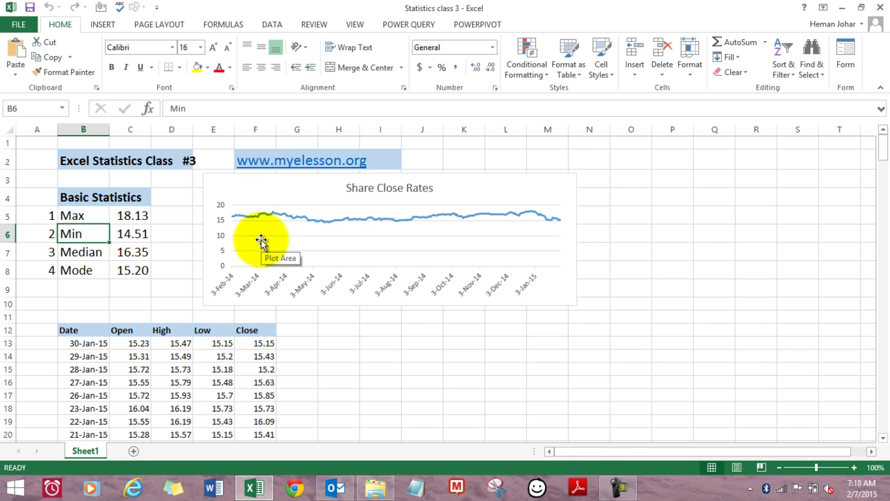
{"action": "key", "text": "Up"}
{"action": "key", "text": "Right"}
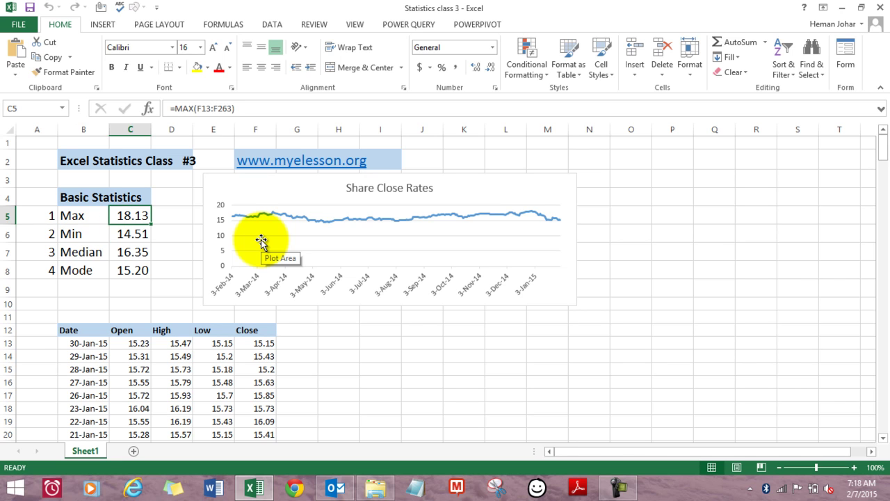
{"action": "key", "text": "Delete"}
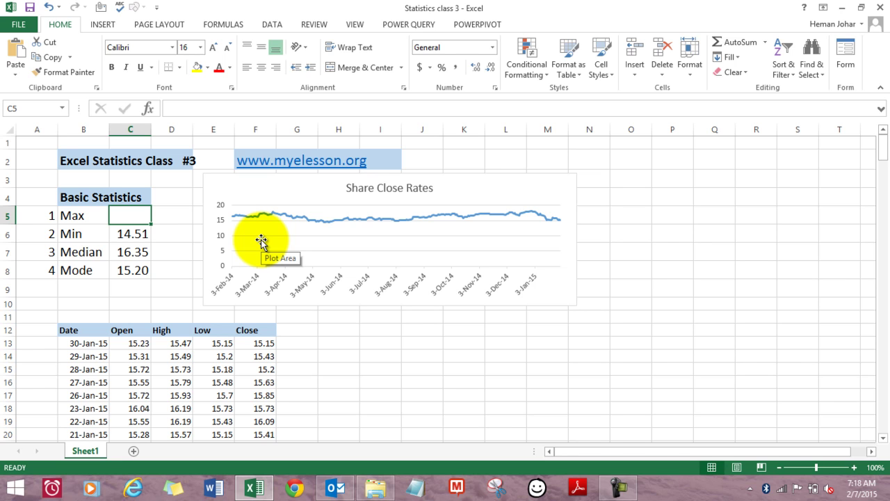
Enter the formula =MAX(F13:F263) in cell C5 to find the highest closing rate.
{"action": "type", "text": "="}
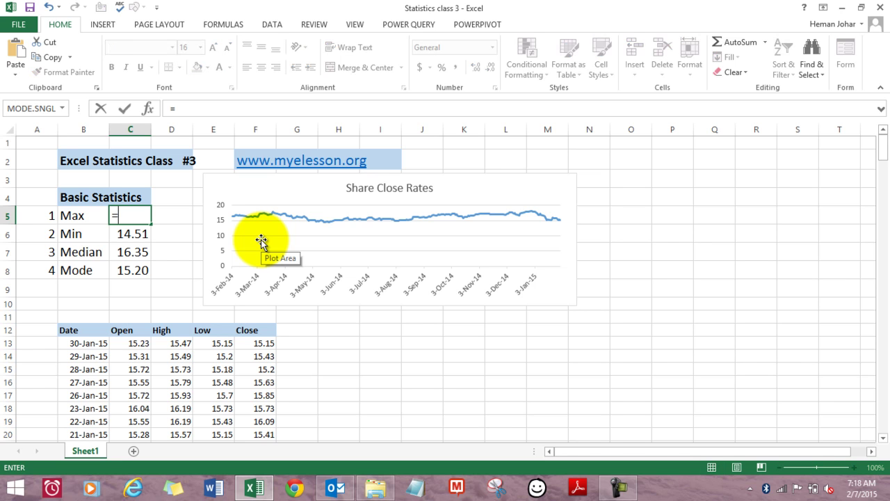
{"action": "type", "text": "max"}
{"action": "key", "text": "Tab"}
{"action": "key", "text": "Down"}
{"action": "key", "text": "Down"}
{"action": "key", "text": "Down"}
{"action": "key", "text": "Down"}
{"action": "key", "text": "Down"}
{"action": "key", "text": "Down"}
{"action": "key", "text": "Right"}
{"action": "key", "text": "Right"}
{"action": "key", "text": "Right"}
{"action": "key", "text": "Down"}
{"action": "key", "text": "Down"}
{"action": "key", "text": "shift+Down"}
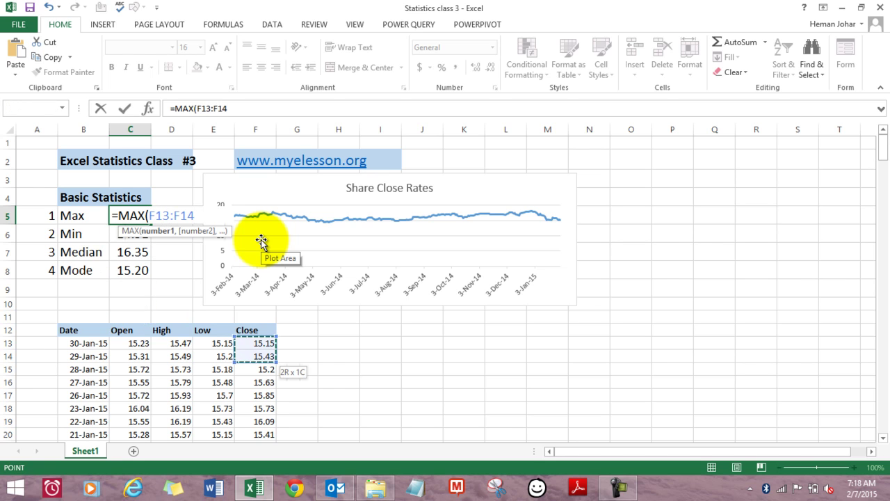
{"action": "key", "text": "ctrl+shift+Down"}
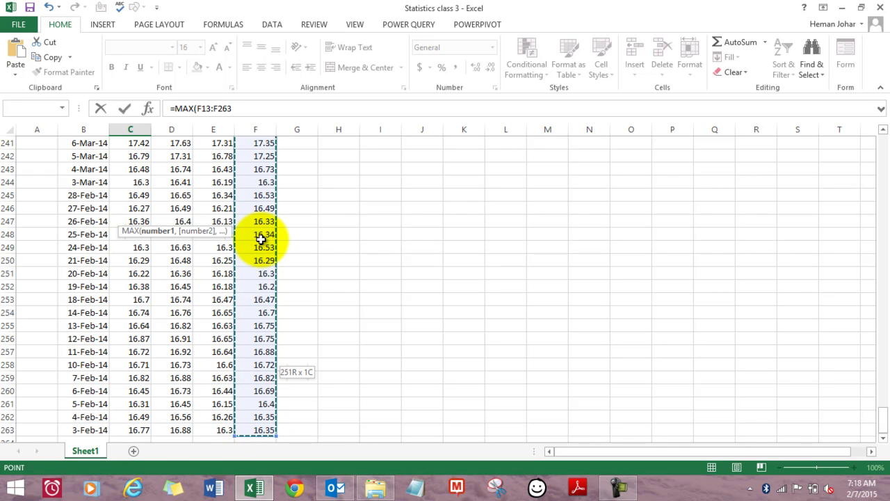
{"action": "type", "text": ")"}
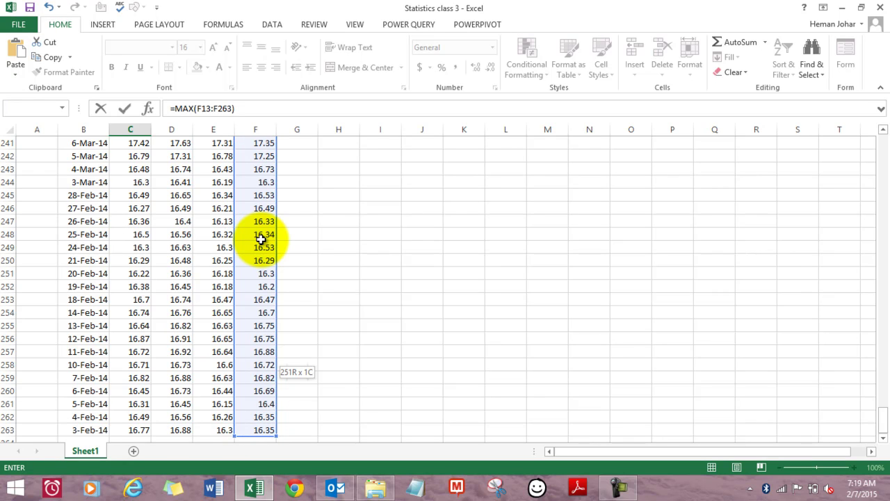
{"action": "key", "text": "ctrl+Return"}
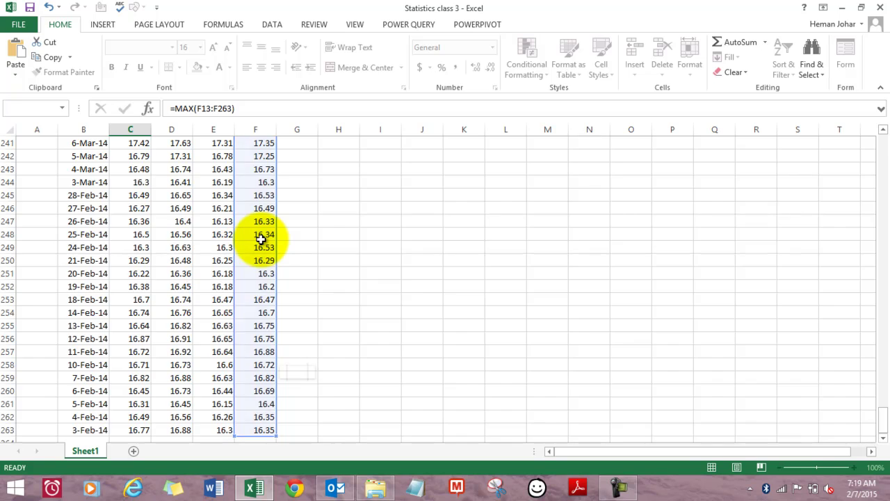
{"action": "scroll", "coordinate": [261, 244], "scroll_direction": "up", "scroll_amount": 1}
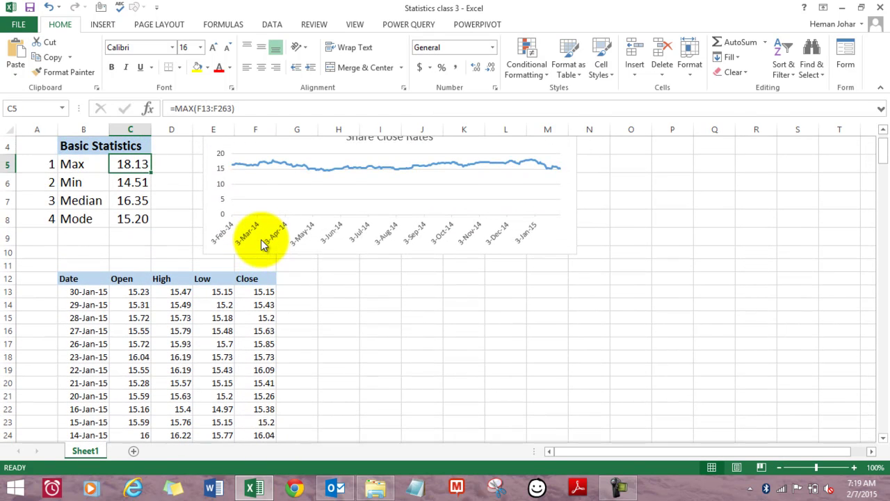
Clear the Min, Median and Mode formulas from cells C6:C8.
{"action": "key", "text": "Down"}
{"action": "key", "text": "shift+Down"}
{"action": "key", "text": "shift+Down"}
{"action": "key", "text": "Delete"}
{"action": "key", "text": "Up"}
{"action": "key", "text": "Left"}
{"action": "key", "text": "Right"}
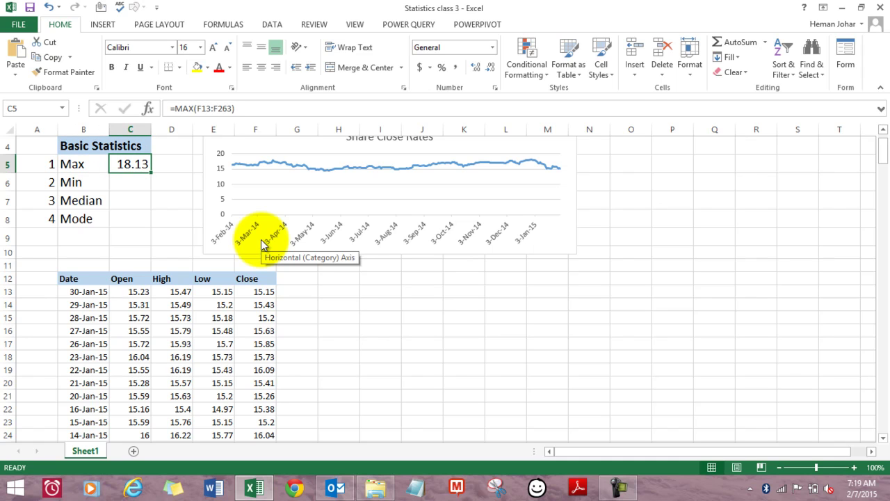
Enter the formula =MIN(F13:F263) in cell C6 to find the lowest closing rate.
{"action": "key", "text": "Down"}
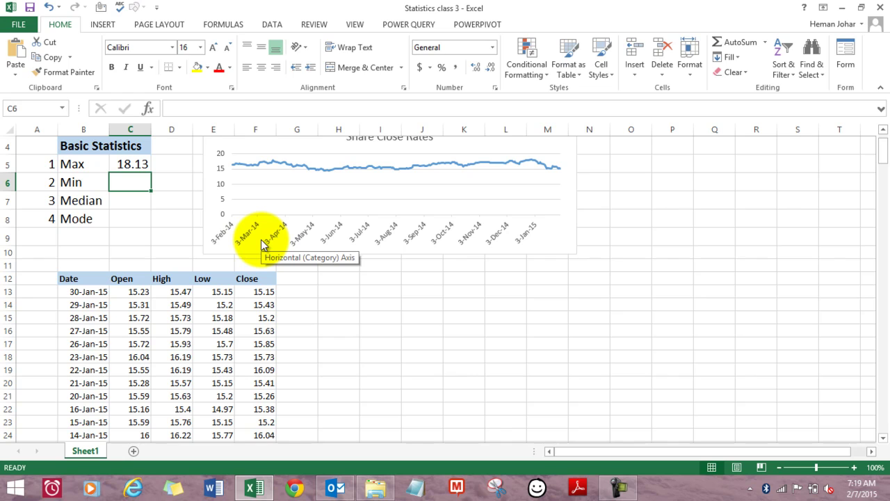
{"action": "type", "text": "="}
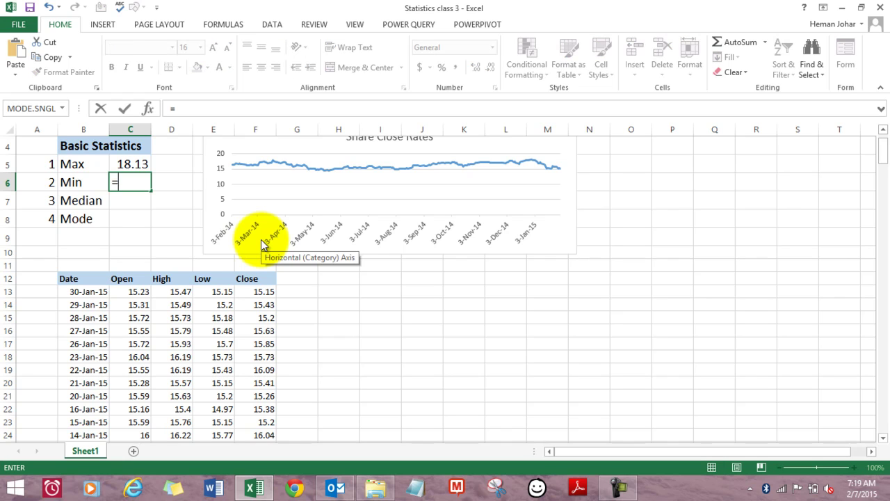
{"action": "type", "text": "min"}
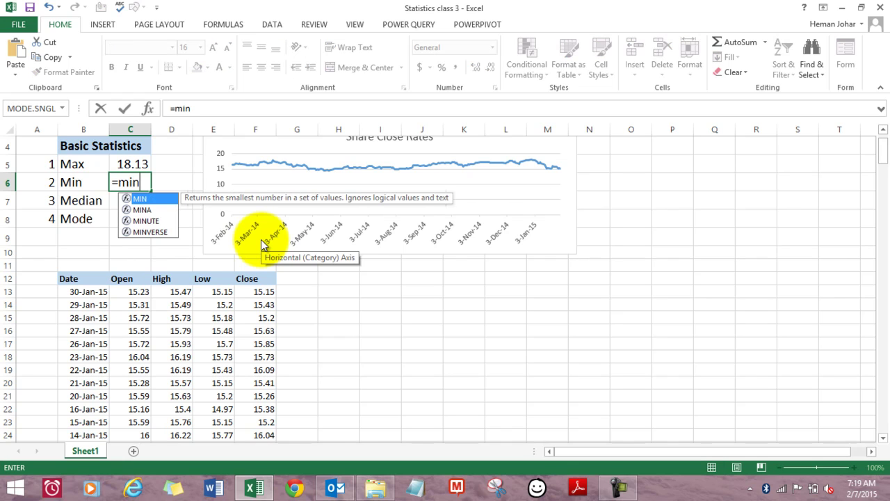
{"action": "key", "text": "Tab"}
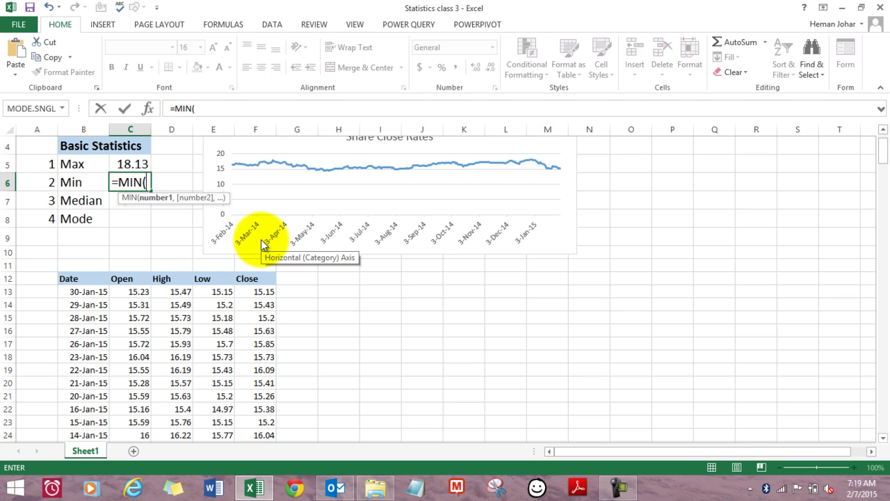
{"action": "key", "text": "Down"}
{"action": "key", "text": "Down"}
{"action": "key", "text": "Down"}
{"action": "key", "text": "Down"}
{"action": "key", "text": "Down"}
{"action": "key", "text": "Down"}
{"action": "key", "text": "Right"}
{"action": "key", "text": "Right"}
{"action": "key", "text": "Right"}
{"action": "key", "text": "Down"}
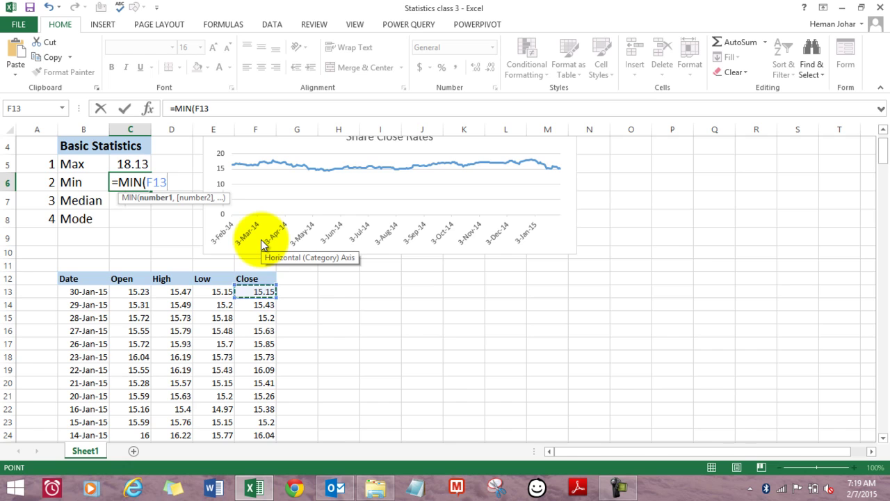
{"action": "key", "text": "ctrl+shift+Down"}
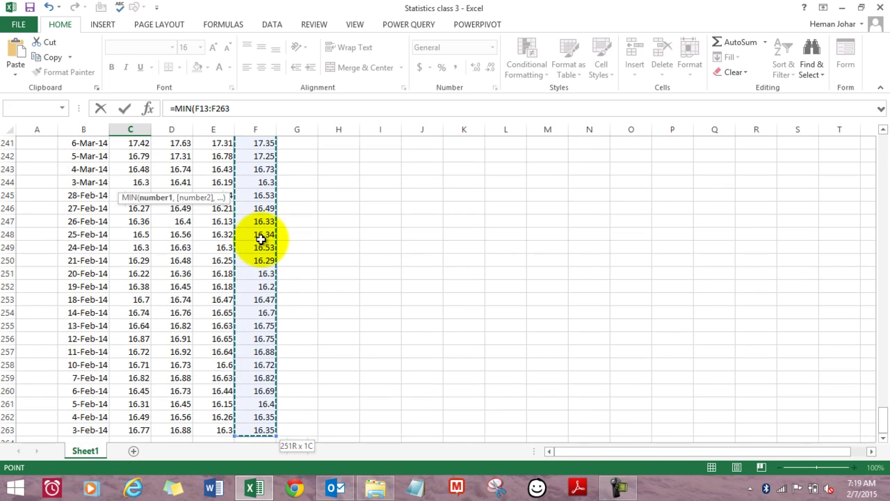
{"action": "key", "text": "Return"}
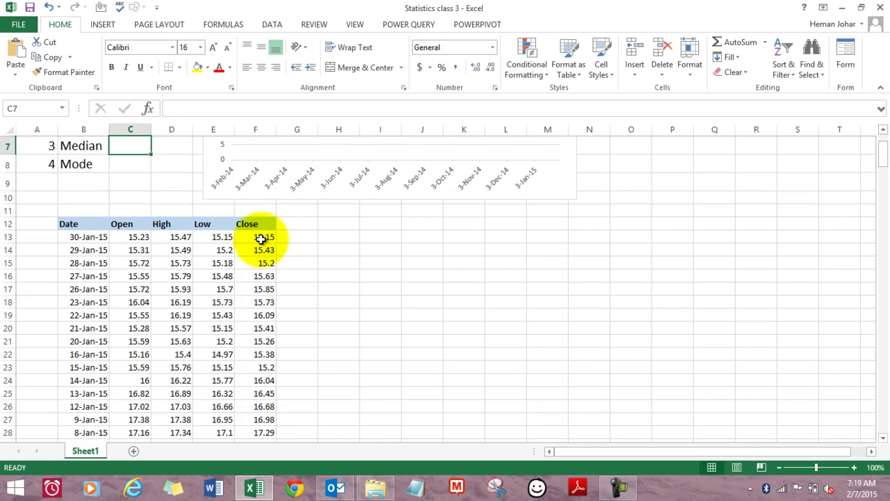
Enter the formula =MEDIAN(F13:F263) in cell C7 to find the median closing rate.
{"action": "key", "text": "Up"}
{"action": "key", "text": "Up"}
{"action": "key", "text": "Up"}
{"action": "key", "text": "Up"}
{"action": "key", "text": "Down"}
{"action": "key", "text": "Down"}
{"action": "key", "text": "Down"}
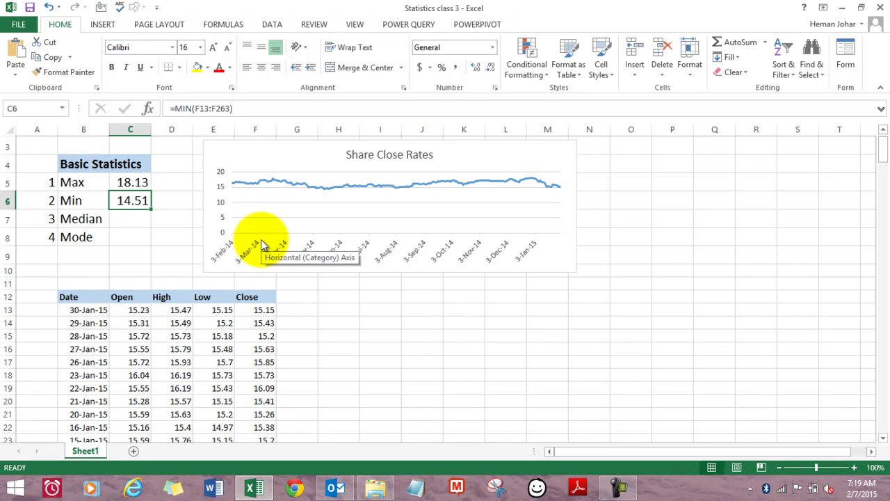
{"action": "key", "text": "Down"}
{"action": "type", "text": "="}
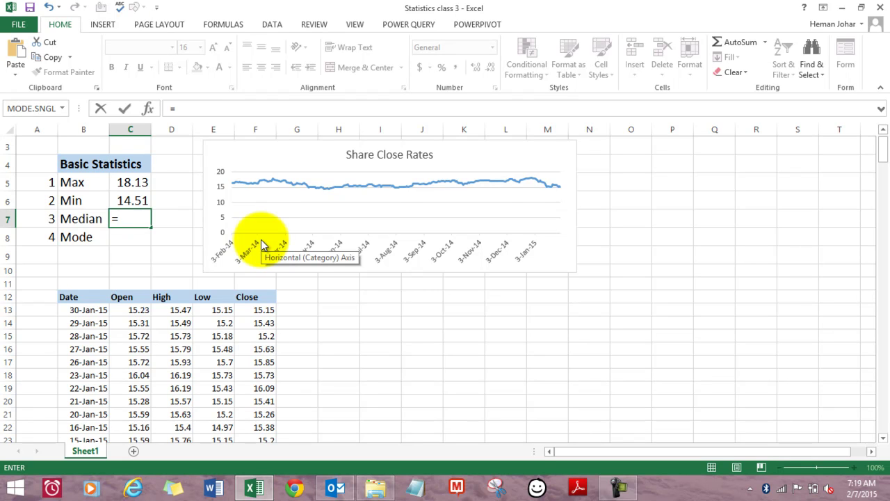
{"action": "type", "text": "med"}
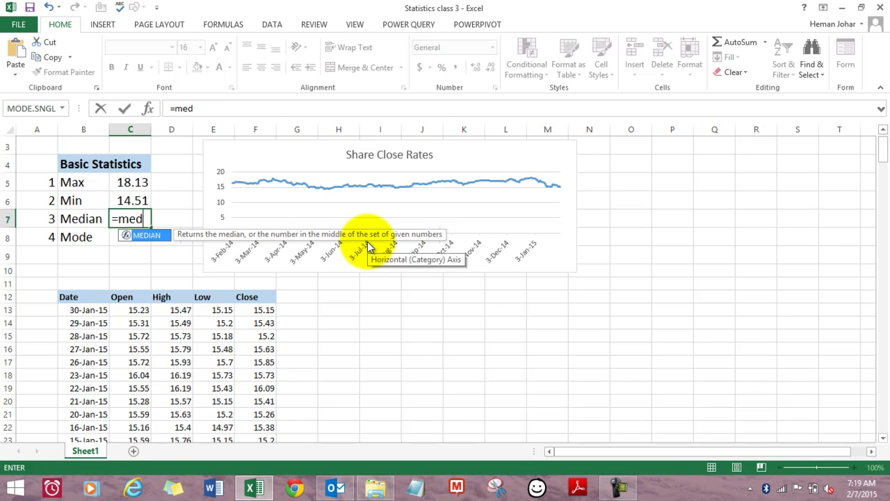
{"action": "key", "text": "Tab"}
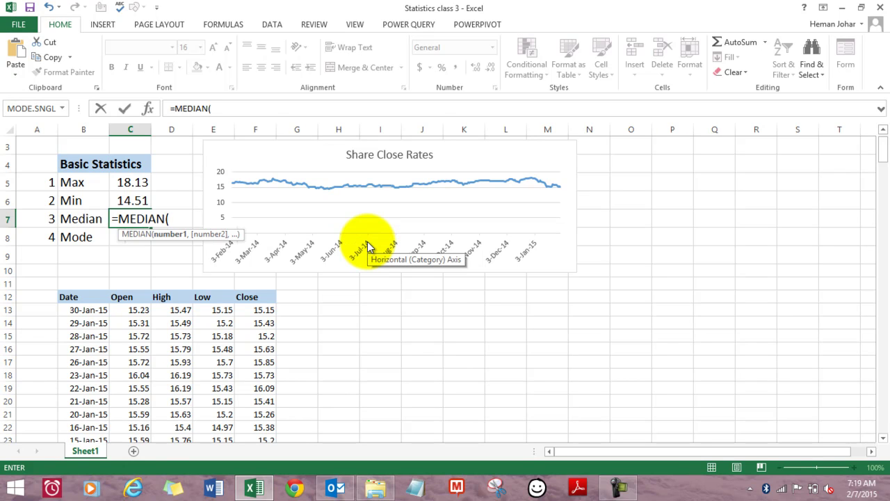
{"action": "key", "text": "Down"}
{"action": "key", "text": "Down"}
{"action": "key", "text": "Down"}
{"action": "key", "text": "Down"}
{"action": "key", "text": "Down"}
{"action": "key", "text": "Down"}
{"action": "key", "text": "Down"}
{"action": "key", "text": "Right"}
{"action": "key", "text": "Right"}
{"action": "key", "text": "Right"}
{"action": "key", "text": "Up"}
{"action": "key", "text": "ctrl+shift+Down"}
{"action": "type", "text": ")"}
{"action": "key", "text": "Return"}
{"action": "key", "text": "Up"}
{"action": "key", "text": "Up"}
{"action": "key", "text": "Up"}
{"action": "key", "text": "Down"}
{"action": "key", "text": "Down"}
{"action": "key", "text": "Down"}
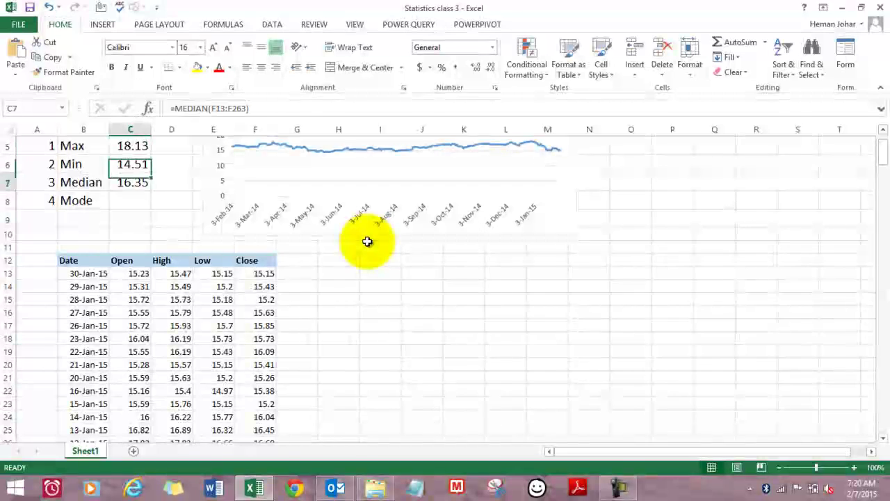
Enter the formula =MODE.SNGL(F13:F263) in cell C8 to find the most frequent closing rate.
{"action": "key", "text": "Up"}
{"action": "key", "text": "Down"}
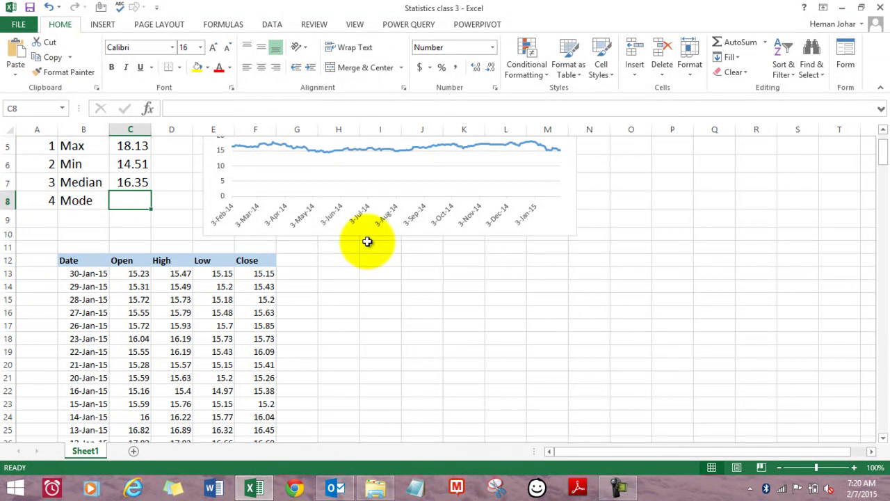
{"action": "type", "text": "="}
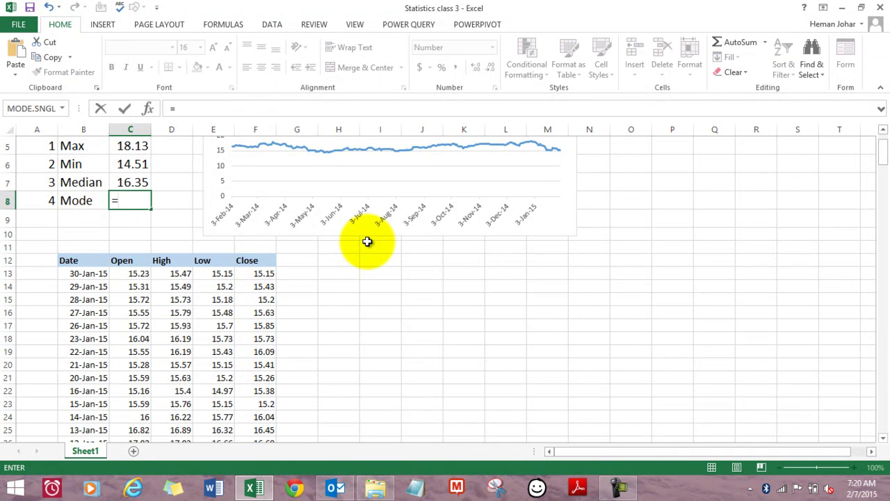
{"action": "type", "text": "mode"}
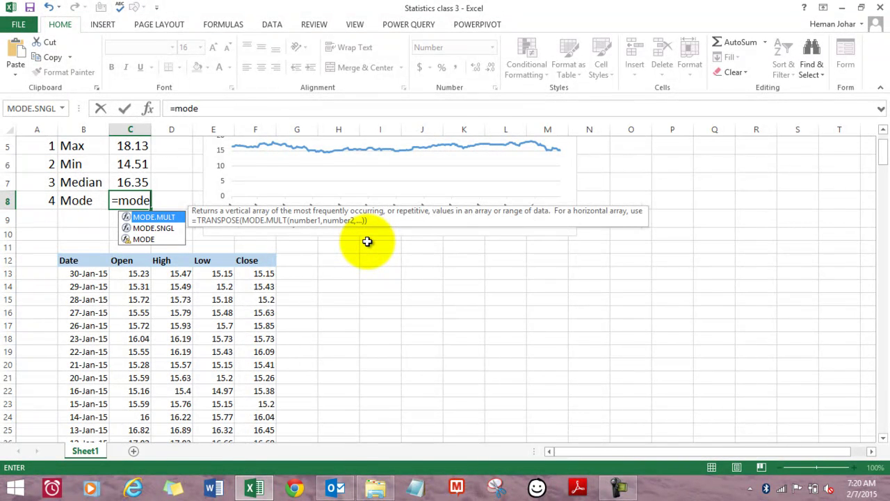
{"action": "key", "text": "Down"}
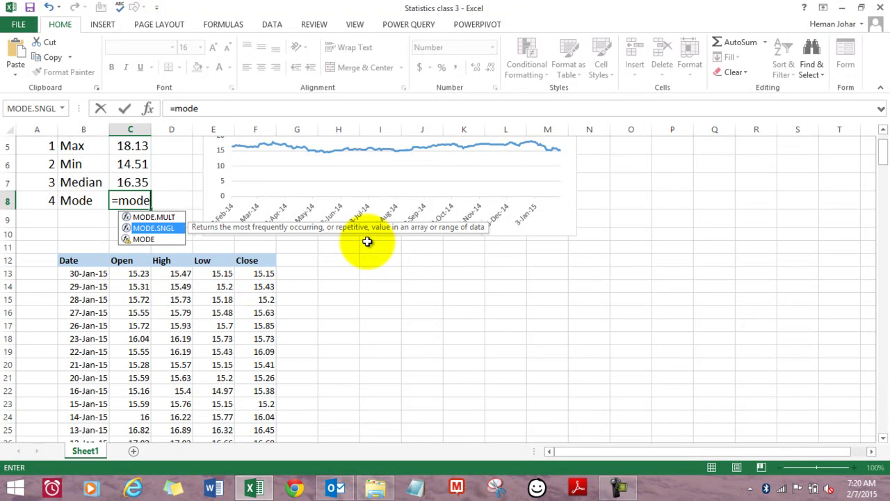
{"action": "key", "text": "Tab"}
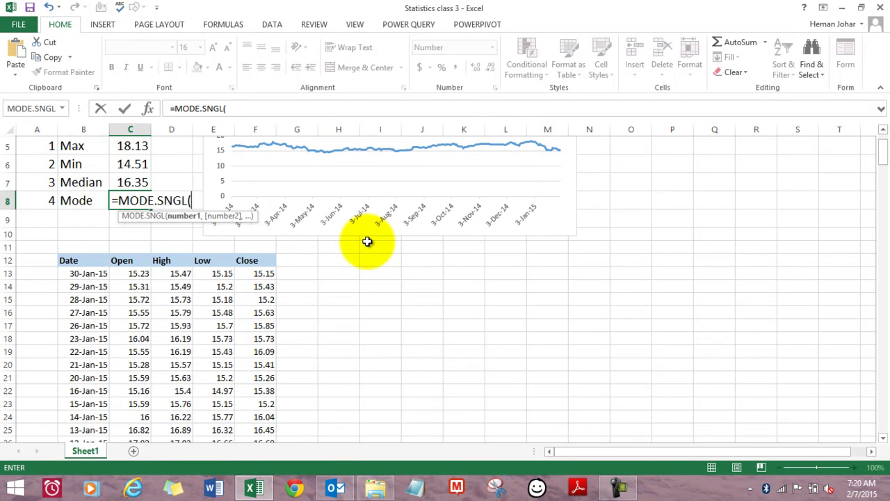
{"action": "key", "text": "Down"}
{"action": "key", "text": "Down"}
{"action": "key", "text": "Down"}
{"action": "key", "text": "Down"}
{"action": "key", "text": "Right"}
{"action": "key", "text": "Right"}
{"action": "key", "text": "Right"}
{"action": "key", "text": "Down"}
{"action": "key", "text": "ctrl+shift+Down"}
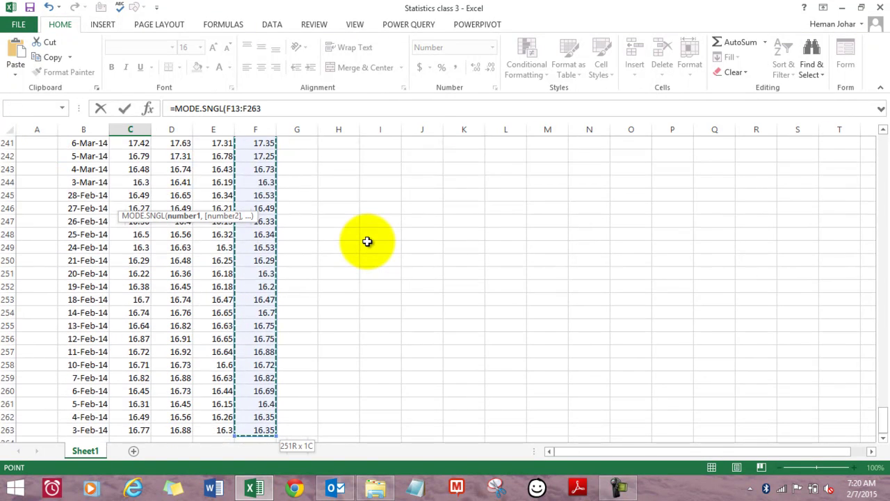
{"action": "key", "text": "Return"}
{"action": "key", "text": "Up"}
{"action": "key", "text": "Up"}
{"action": "key", "text": "Up"}
{"action": "key", "text": "Down"}
{"action": "key", "text": "Down"}
{"action": "key", "text": "Left"}
{"action": "key", "text": "Left"}
{"action": "key", "text": "Right"}
{"action": "key", "text": "Right"}
{"action": "key", "text": "Up"}
{"action": "key", "text": "Up"}
{"action": "scroll", "coordinate": [367, 242], "scroll_direction": "up", "scroll_amount": 1}
{"action": "key", "text": "Down"}
{"action": "key", "text": "Down"}
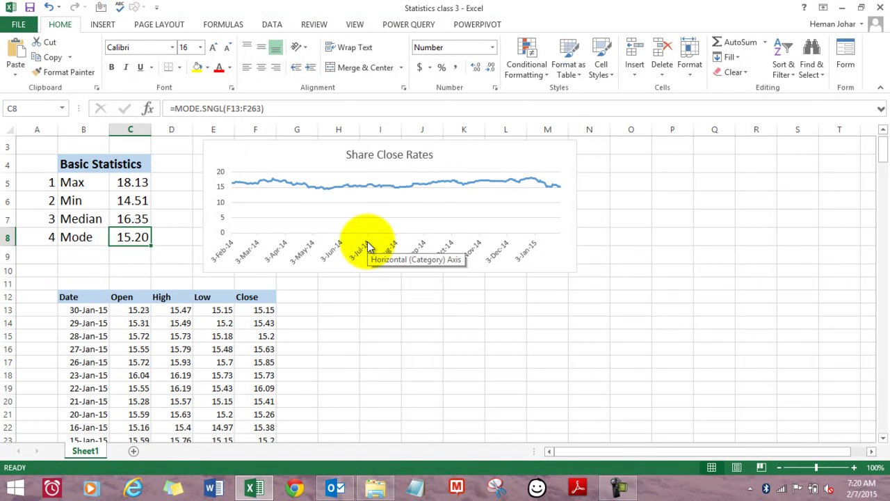
Enter the formula =AVERAGE(F13:F263) in cell C9 to compare the mean closing rate with the other statistics.
{"action": "key", "text": "Down"}
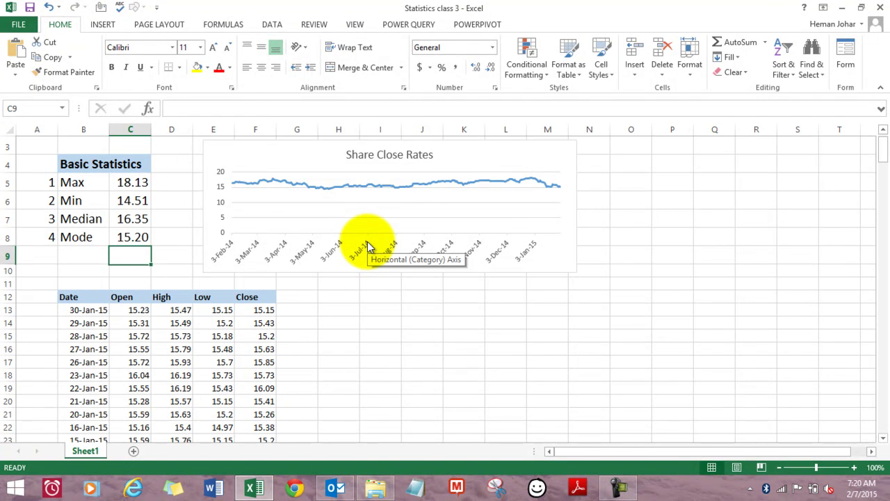
{"action": "key", "text": "Left"}
{"action": "key", "text": "F2"}
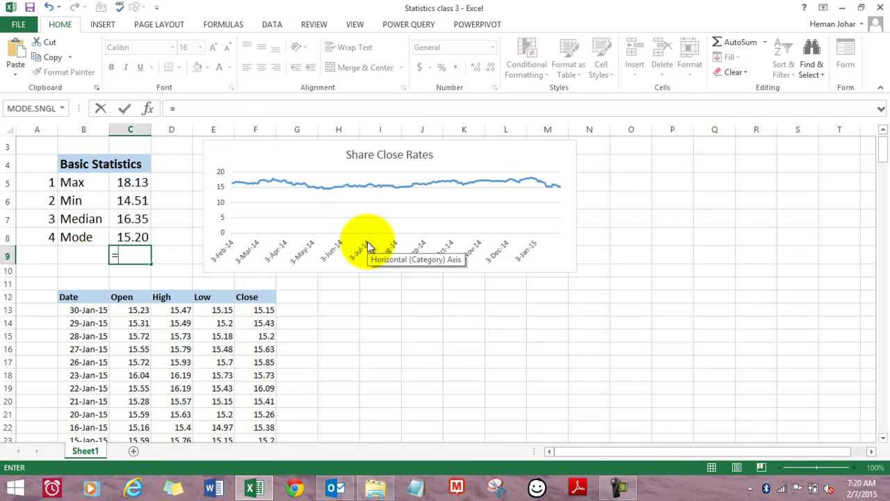
{"action": "type", "text": "avera"}
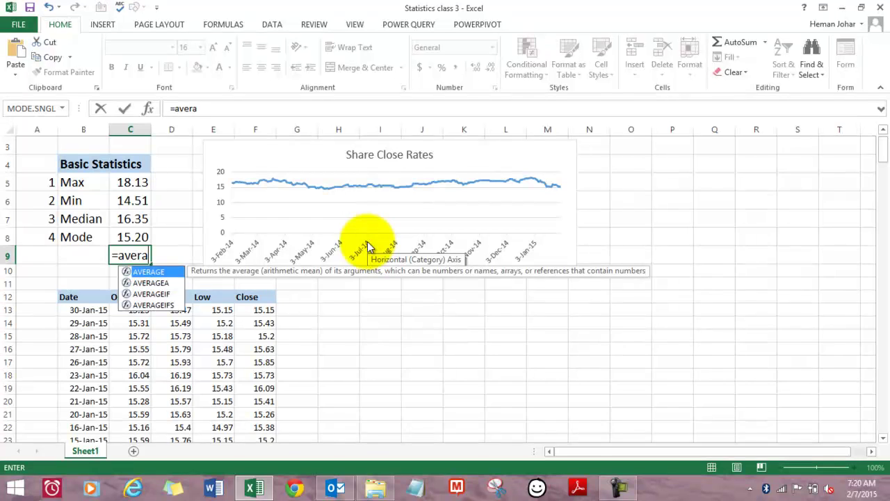
{"action": "key", "text": "Tab"}
{"action": "key", "text": "Right"}
{"action": "key", "text": "Right"}
{"action": "key", "text": "ctrl+shift+Down"}
{"action": "key", "text": "Return"}
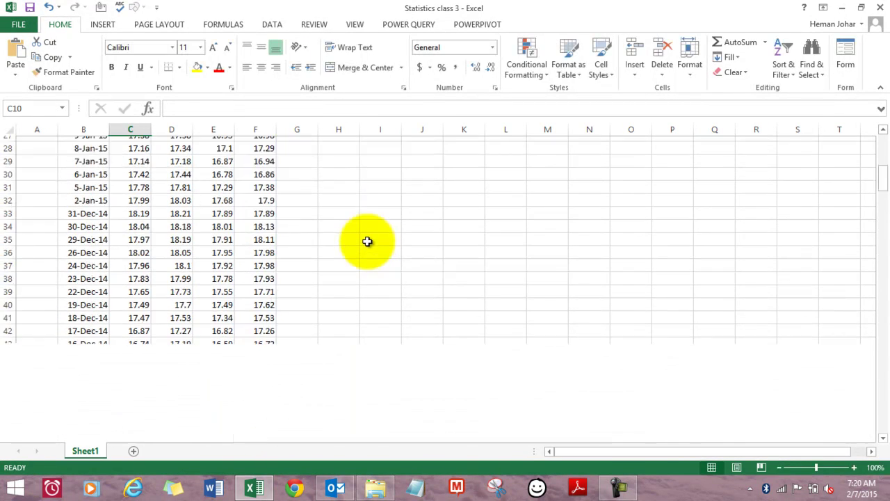
{"action": "key", "text": "Up"}
{"action": "key", "text": "Up"}
{"action": "key", "text": "Down"}
{"action": "key", "text": "Up"}
{"action": "key", "text": "Up"}
{"action": "key", "text": "Up"}
{"action": "key", "text": "Down"}
{"action": "key", "text": "Down"}
{"action": "key", "text": "Down"}
{"action": "key", "text": "Left"}
{"action": "key", "text": "Left"}
{"action": "key", "text": "Right"}
{"action": "key", "text": "Right"}
{"action": "key", "text": "Up"}
{"action": "key", "text": "Up"}
{"action": "key", "text": "Up"}
{"action": "scroll", "coordinate": [367, 241], "scroll_direction": "up", "scroll_amount": 1}
{"action": "key", "text": "Down"}
{"action": "key", "text": "Down"}
{"action": "key", "text": "Down"}
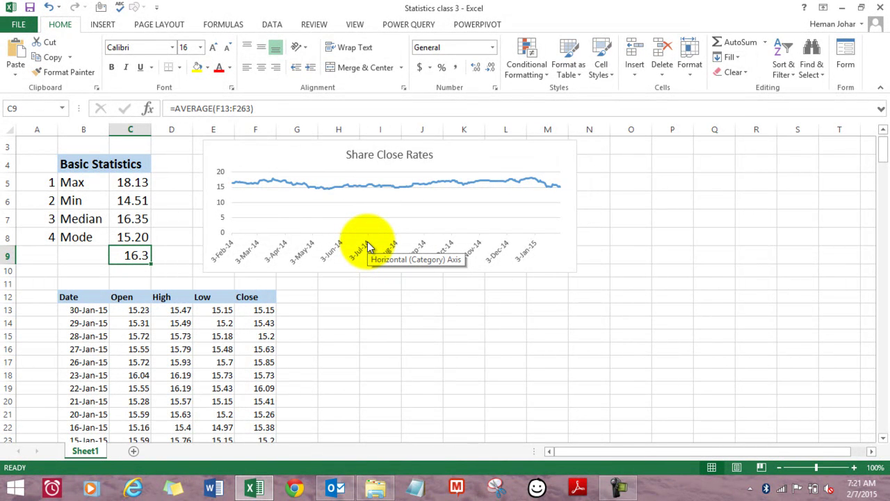
{"action": "key", "text": "Right"}
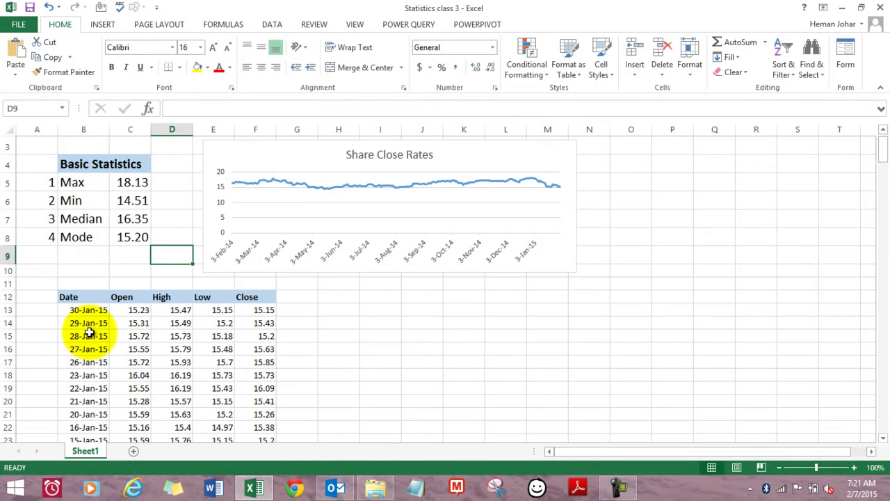
Check which data range the Share Close Rates chart uses, without changing it.
{"action": "left_click", "coordinate": [374, 207]}
{"action": "right_click", "coordinate": [373, 207]}
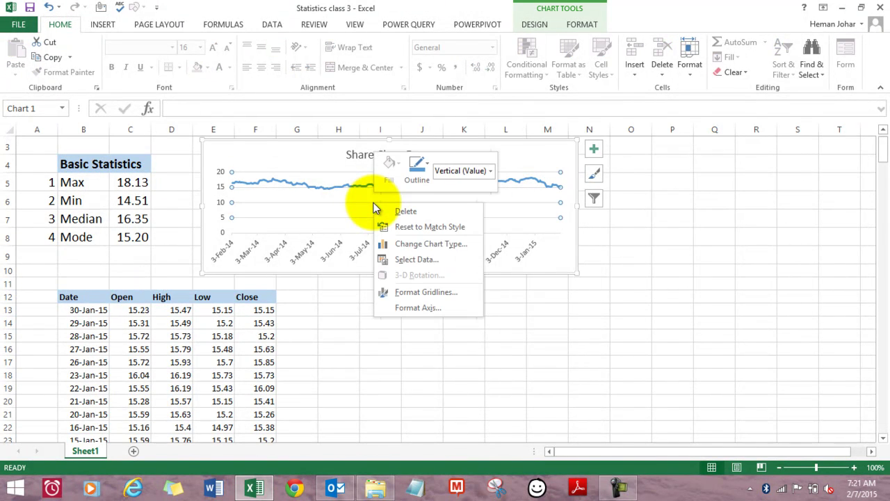
{"action": "left_click", "coordinate": [415, 259]}
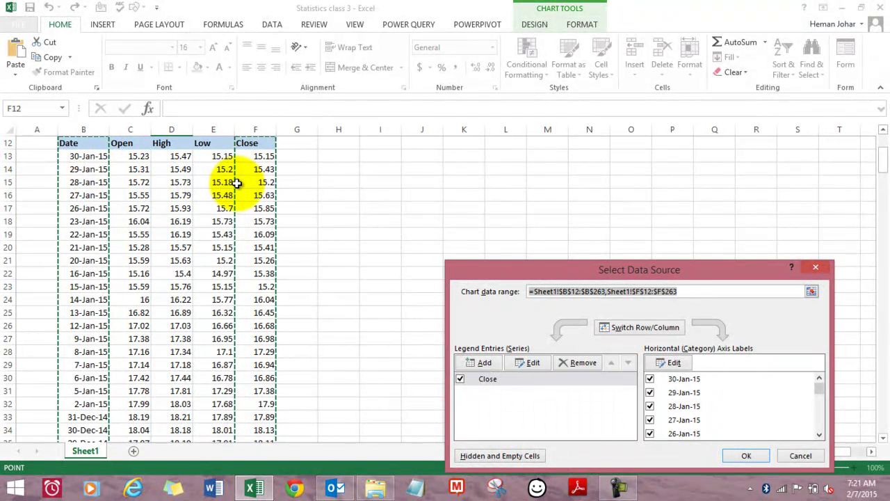
{"action": "left_click", "coordinate": [814, 270]}
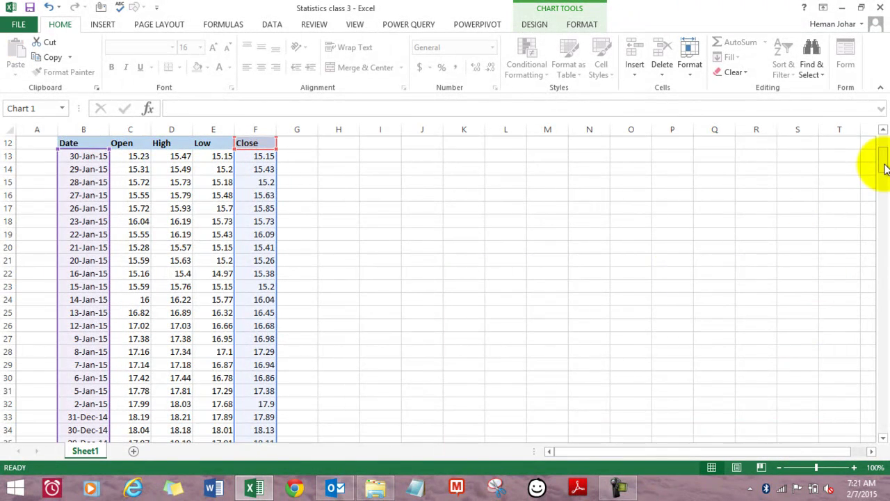
Delete the Share Close Rates chart from the sheet.
{"action": "left_click_drag", "start_coordinate": [883, 169], "coordinate": [883, 122]}
{"action": "left_click", "coordinate": [520, 352]}
{"action": "key", "text": "Left"}
{"action": "key", "text": "Left"}
{"action": "key", "text": "Down"}
{"action": "key", "text": "Up"}
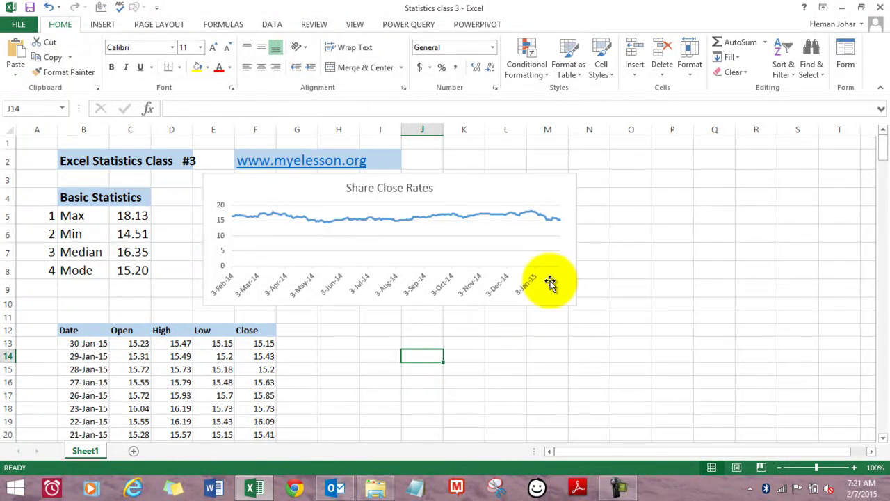
{"action": "left_click", "coordinate": [546, 285]}
{"action": "key", "text": "Delete"}
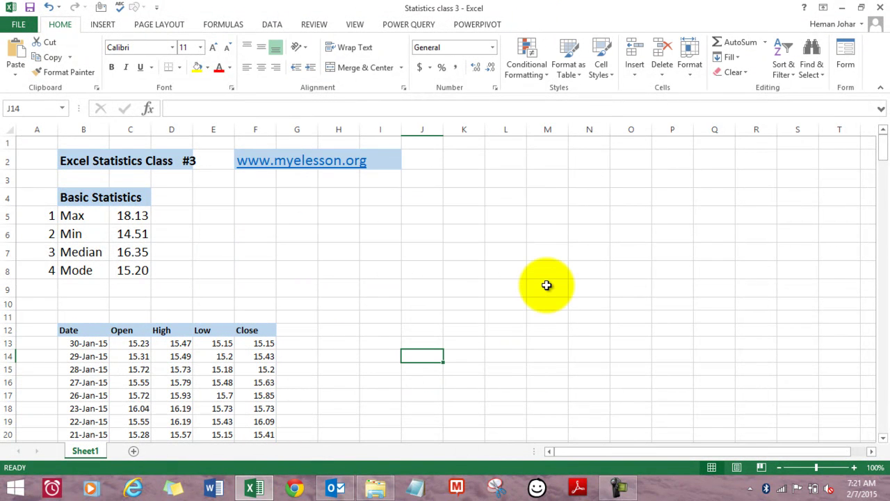
{"action": "left_click", "coordinate": [422, 294]}
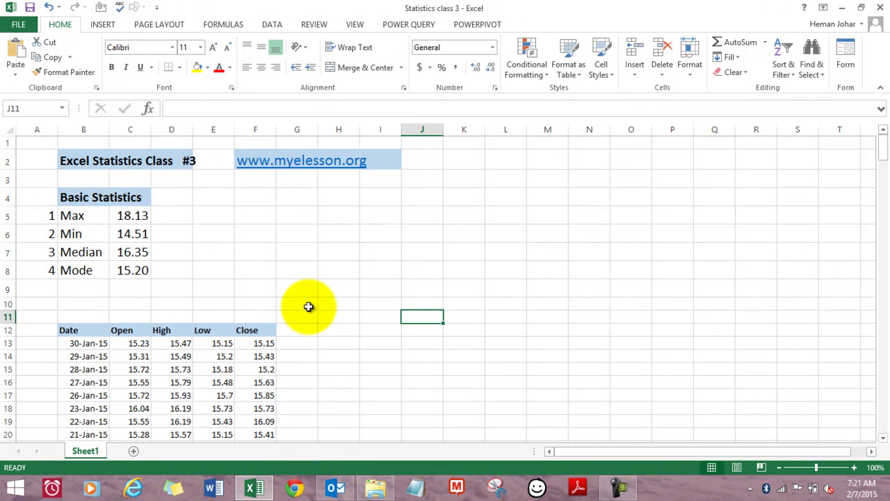
Select the Date column B12:B263 together with the Close column F12:F263, including their headers.
{"action": "key", "text": "Down"}
{"action": "key", "text": "Down"}
{"action": "key", "text": "Down"}
{"action": "key", "text": "Down"}
{"action": "key", "text": "Down"}
{"action": "key", "text": "Down"}
{"action": "key", "text": "Down"}
{"action": "key", "text": "Down"}
{"action": "key", "text": "Down"}
{"action": "key", "text": "Down"}
{"action": "key", "text": "Down"}
{"action": "key", "text": "Down"}
{"action": "key", "text": "Down"}
{"action": "key", "text": "Down"}
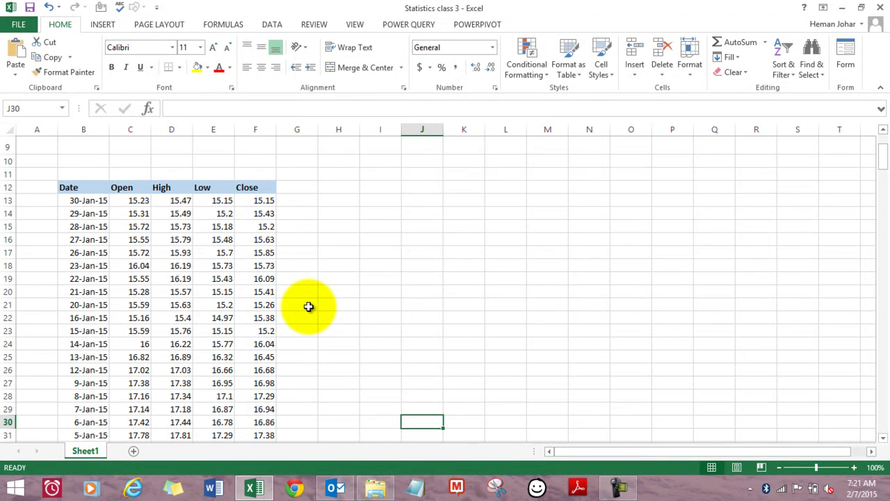
{"action": "left_click_drag", "start_coordinate": [88, 189], "coordinate": [89, 193]}
{"action": "key", "text": "ctrl+shift+Down"}
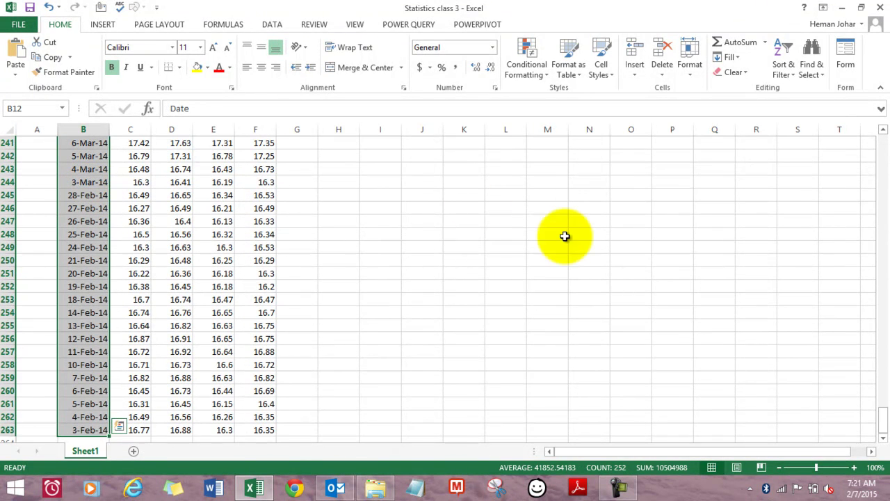
{"action": "left_click_drag", "start_coordinate": [883, 418], "coordinate": [880, 148]}
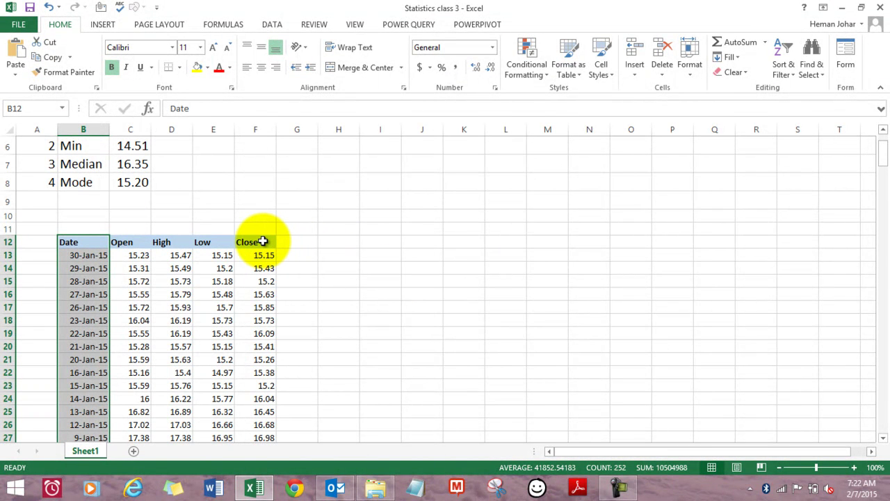
{"action": "left_click", "coordinate": [263, 241], "text": "ctrl"}
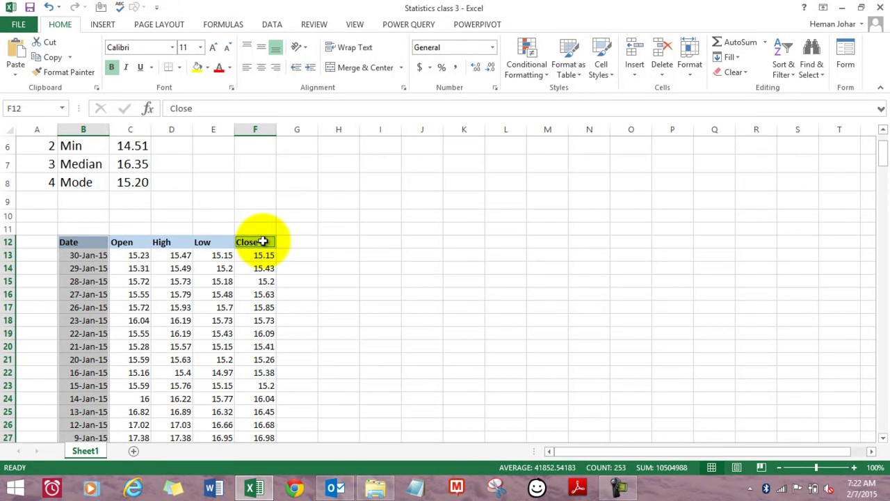
{"action": "key", "text": "ctrl+shift+Down"}
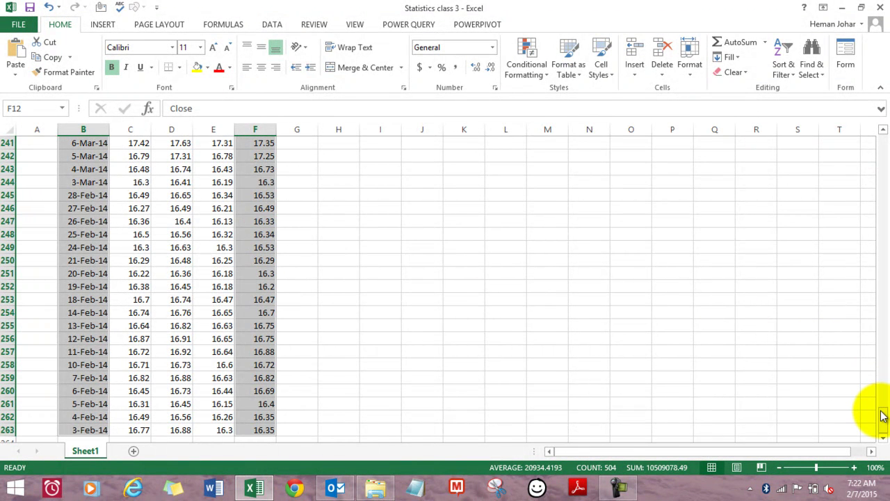
Insert a 2-D line chart of the selected Date and Close data.
{"action": "left_click", "coordinate": [100, 26]}
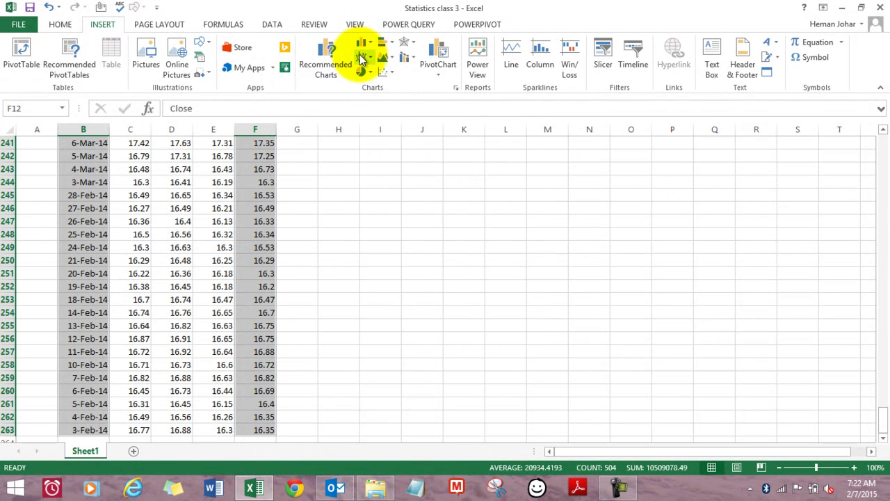
{"action": "left_click", "coordinate": [363, 56]}
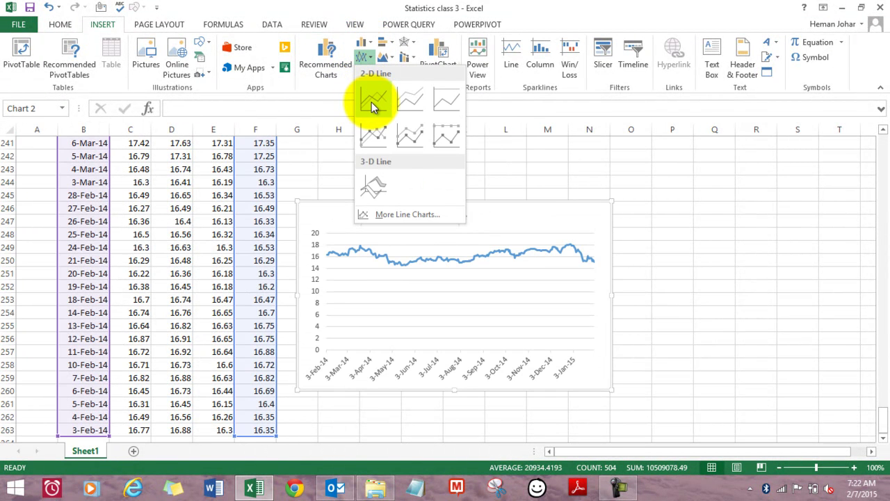
{"action": "left_click", "coordinate": [408, 101]}
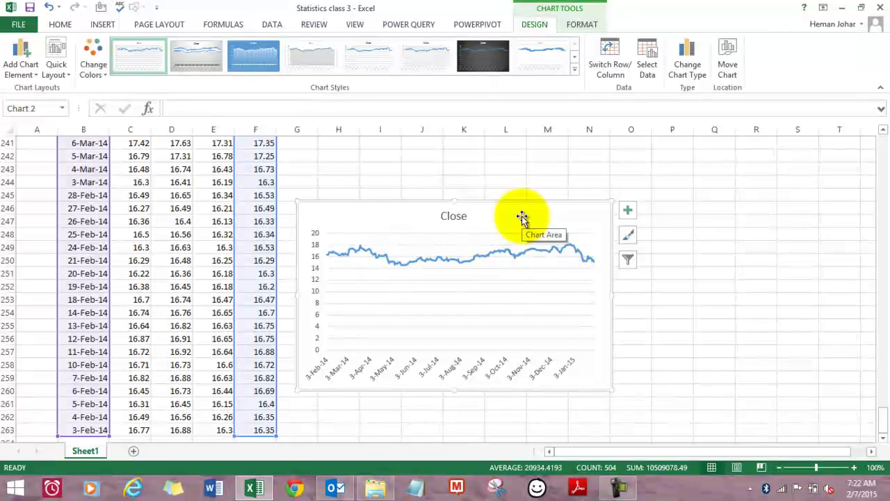
Widen the Close line chart to the end of column Q and shorten it to end at about row 256.
{"action": "left_click_drag", "start_coordinate": [610, 296], "coordinate": [733, 292]}
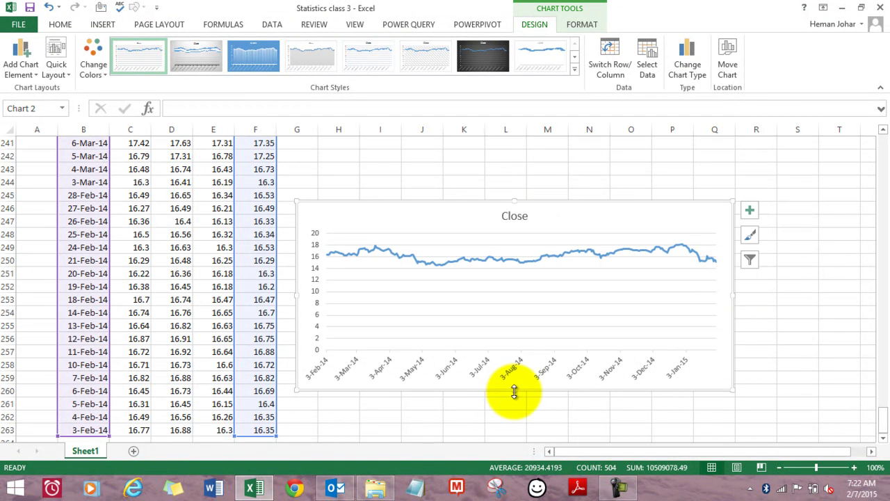
{"action": "left_click_drag", "start_coordinate": [513, 391], "coordinate": [518, 337]}
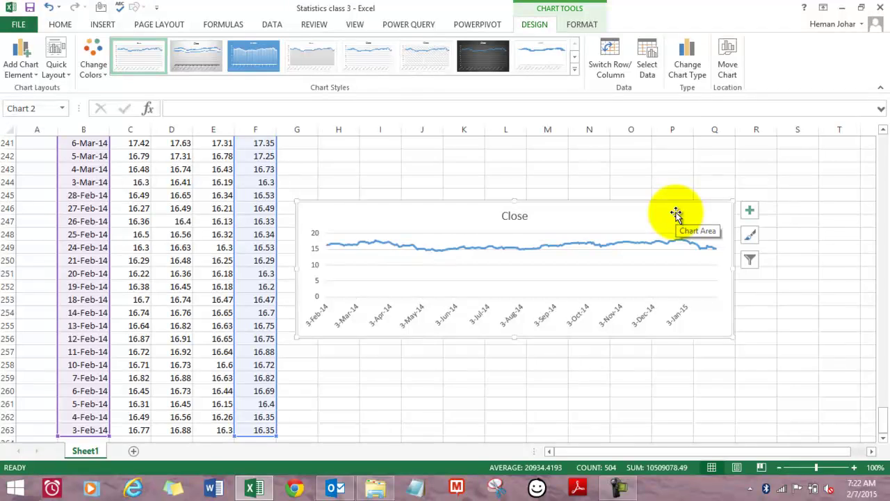
Try to move the Close line chart up the sheet, toward the Basic Statistics table.
{"action": "left_click_drag", "start_coordinate": [676, 213], "coordinate": [672, 133]}
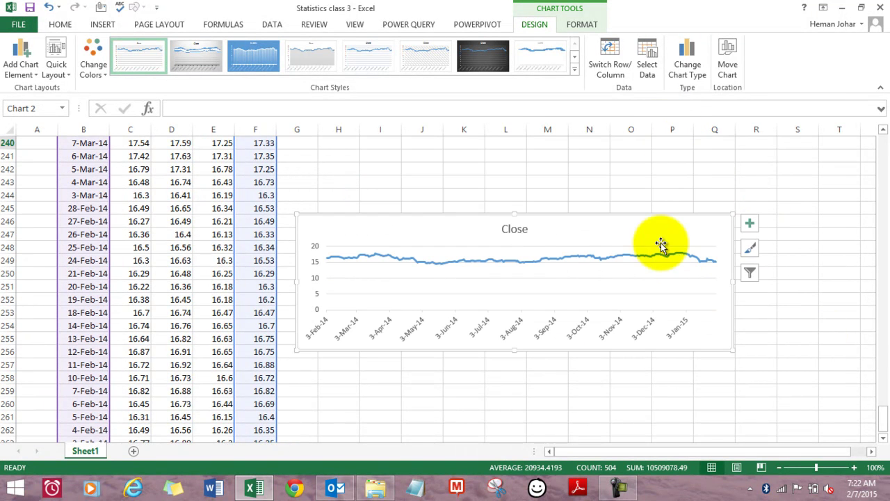
{"action": "left_click_drag", "start_coordinate": [637, 228], "coordinate": [835, 129]}
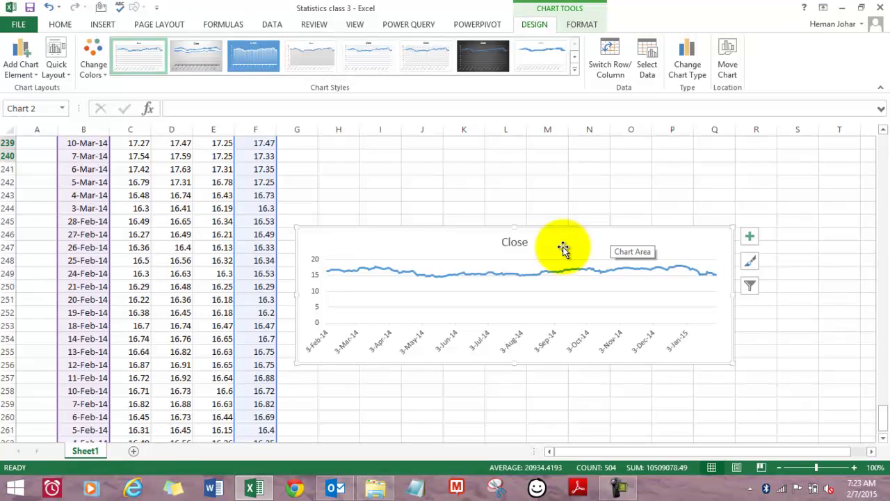
{"action": "left_click_drag", "start_coordinate": [564, 248], "coordinate": [562, 130]}
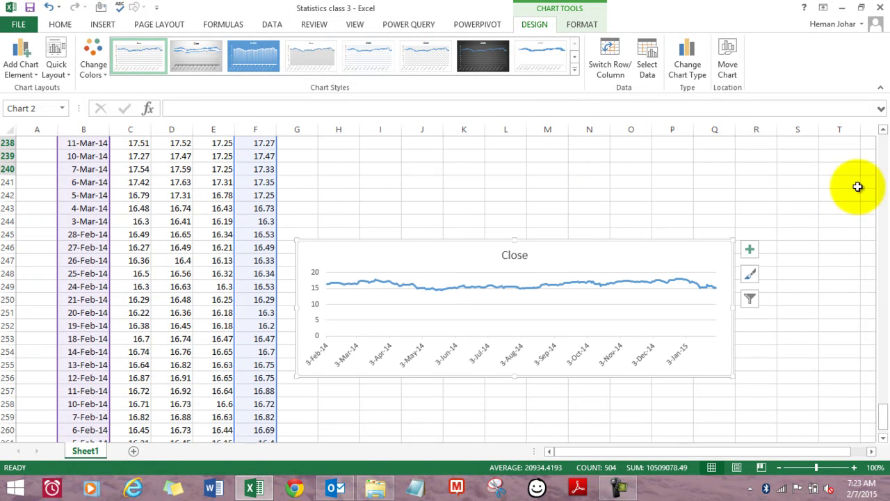
Return to the start of the sheet and select cell J6, beside the Basic Statistics table.
{"action": "scroll", "coordinate": [887, 194], "scroll_direction": "up", "scroll_amount": 20}
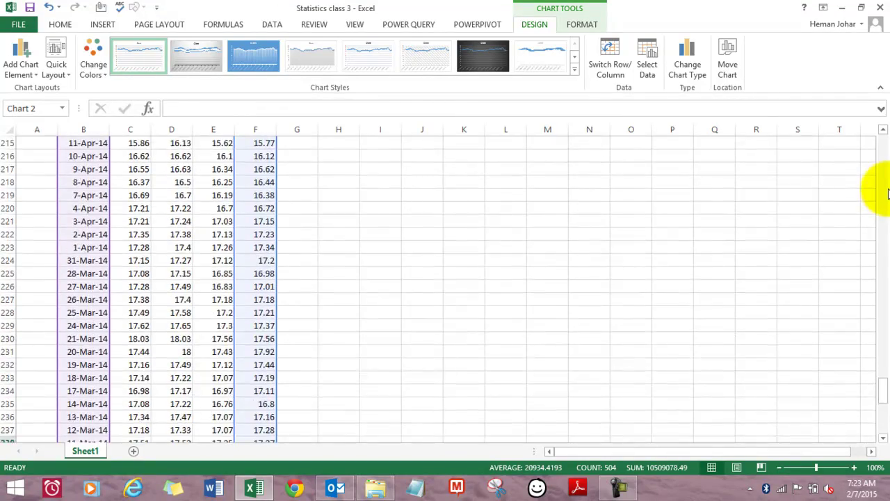
{"action": "scroll", "coordinate": [884, 193], "scroll_direction": "up", "scroll_amount": 20}
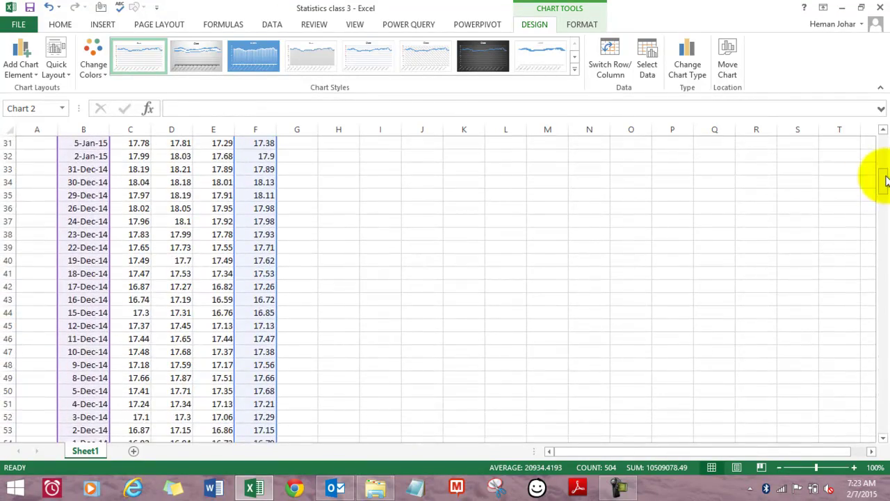
{"action": "left_click_drag", "start_coordinate": [877, 179], "coordinate": [885, 141]}
{"action": "left_click", "coordinate": [875, 276]}
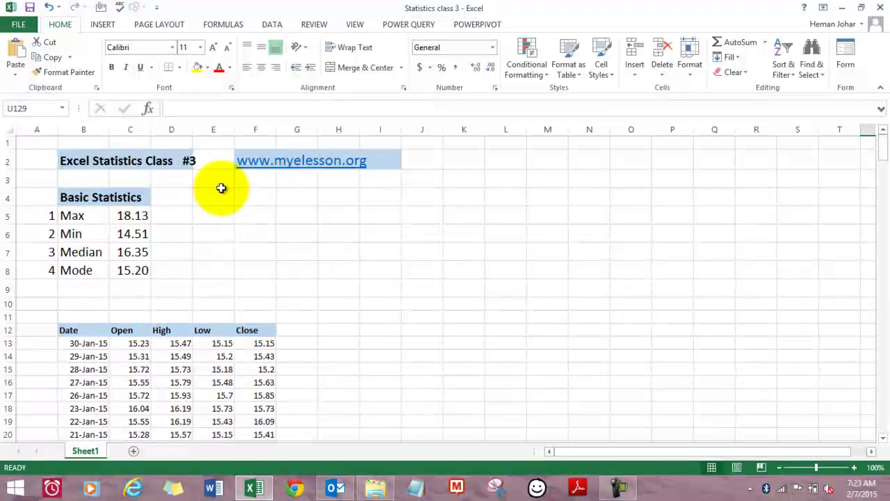
{"action": "left_click", "coordinate": [440, 242]}
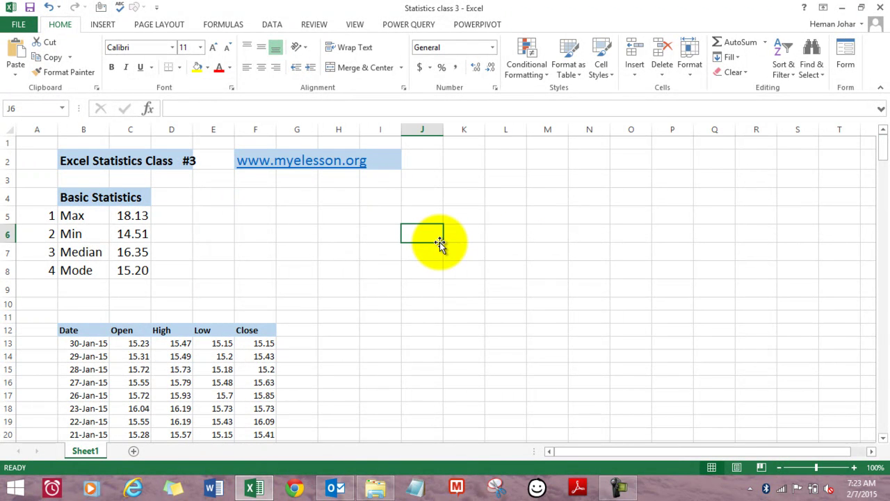